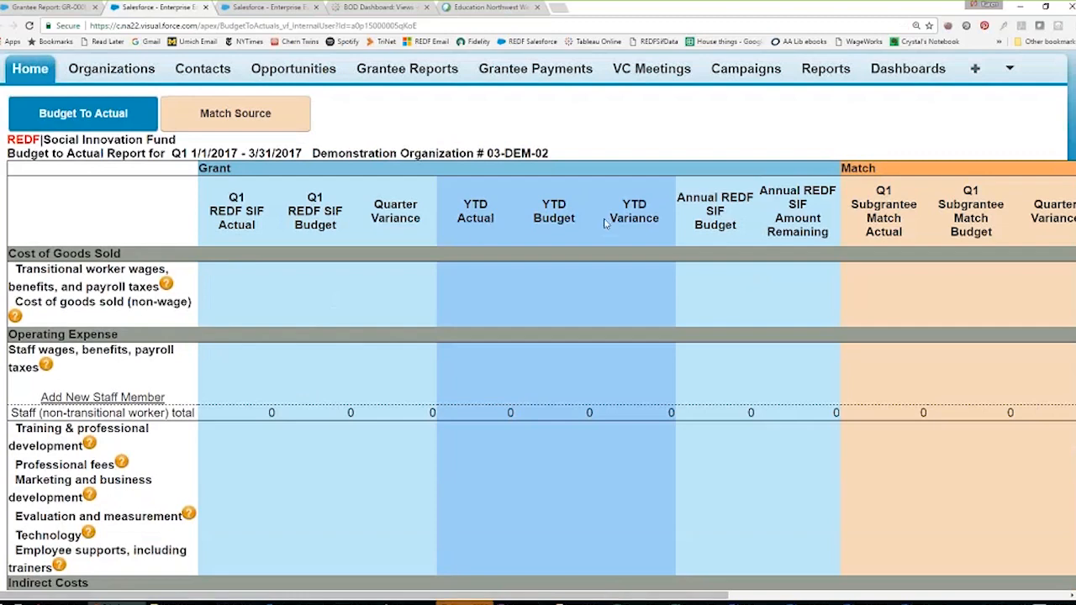
- Review the grant, match and notes columns of the Q1 2017 Budget to Actual report, and close the report
{"action": "left_click_drag", "start_coordinate": [671, 597], "coordinate": [702, 599]}
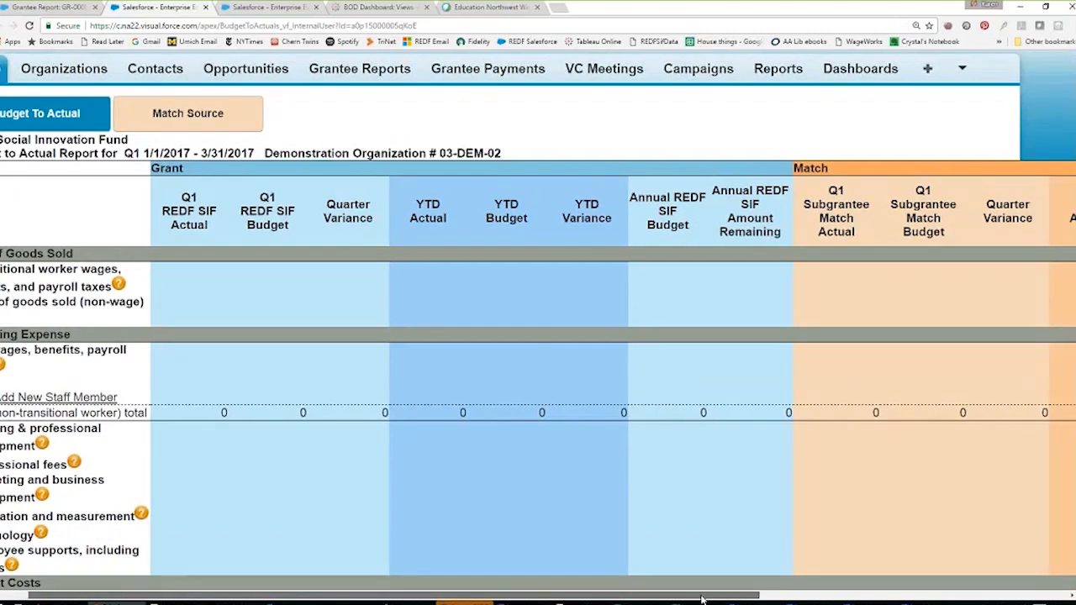
{"action": "left_click_drag", "start_coordinate": [702, 598], "coordinate": [1075, 602]}
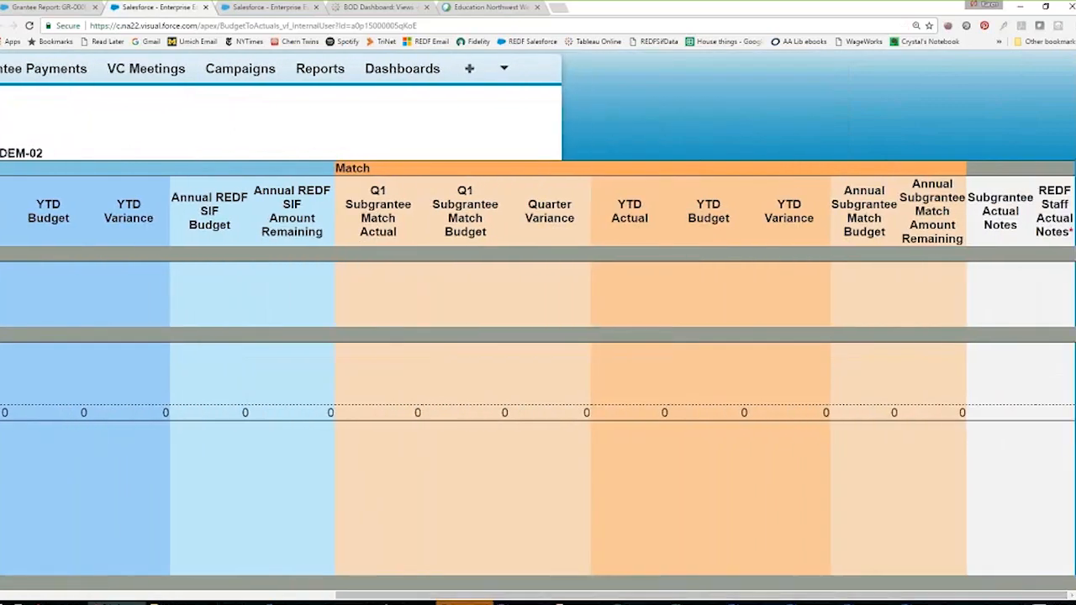
{"action": "left_click_drag", "start_coordinate": [658, 596], "coordinate": [307, 597]}
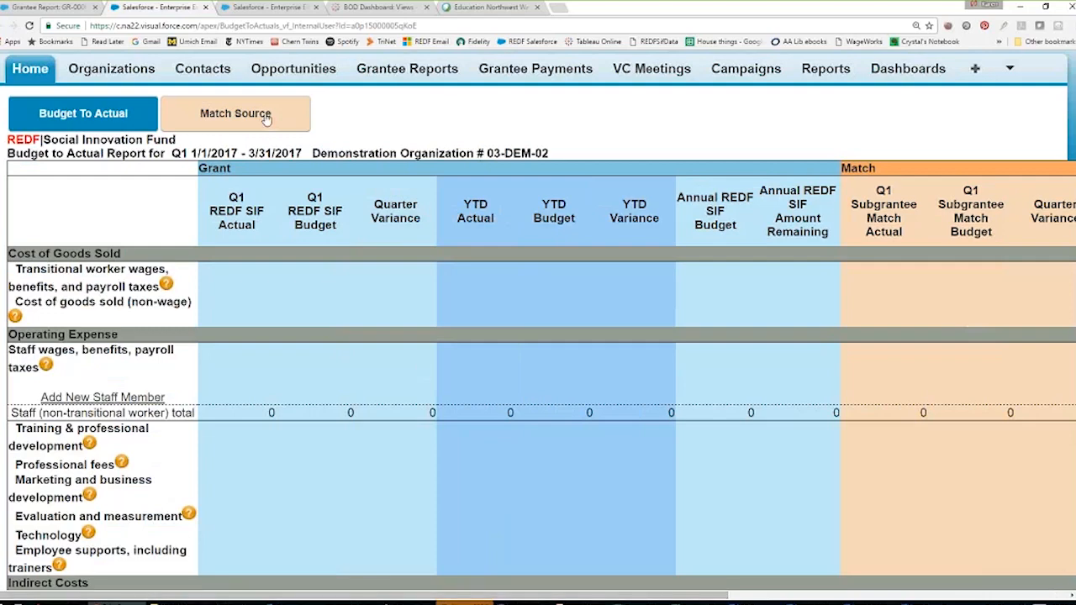
{"action": "left_click", "coordinate": [206, 7]}
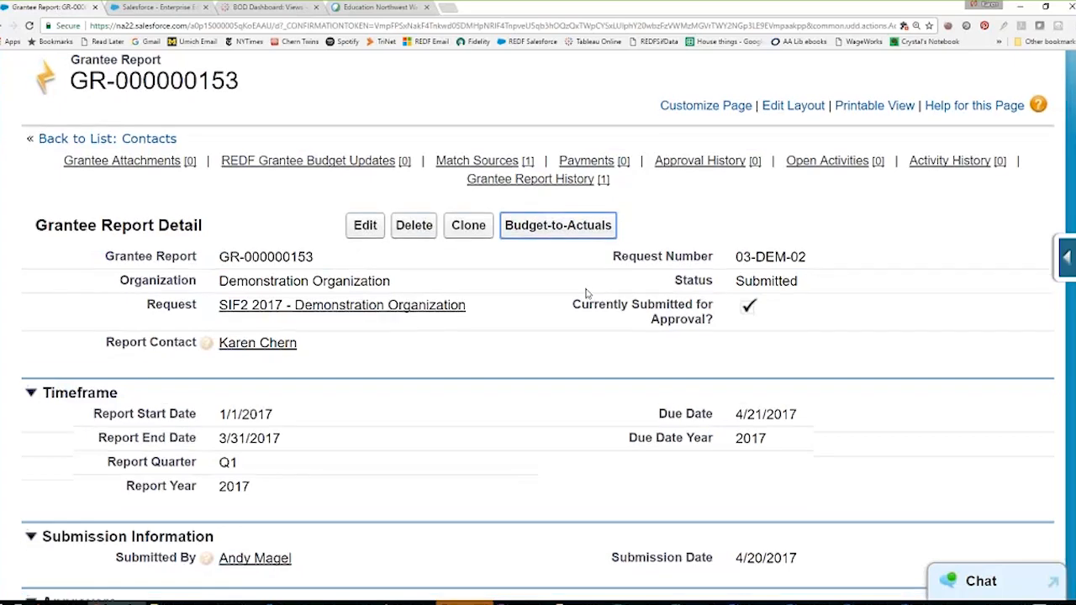
- Examine the grantee report's approvers, quarterly budget and actuals totals, and related lists such as attachments, match sources, payments and approval history
{"action": "scroll", "coordinate": [586, 293], "scroll_direction": "down", "scroll_amount": 2}
{"action": "scroll", "coordinate": [587, 292], "scroll_direction": "down", "scroll_amount": 3}
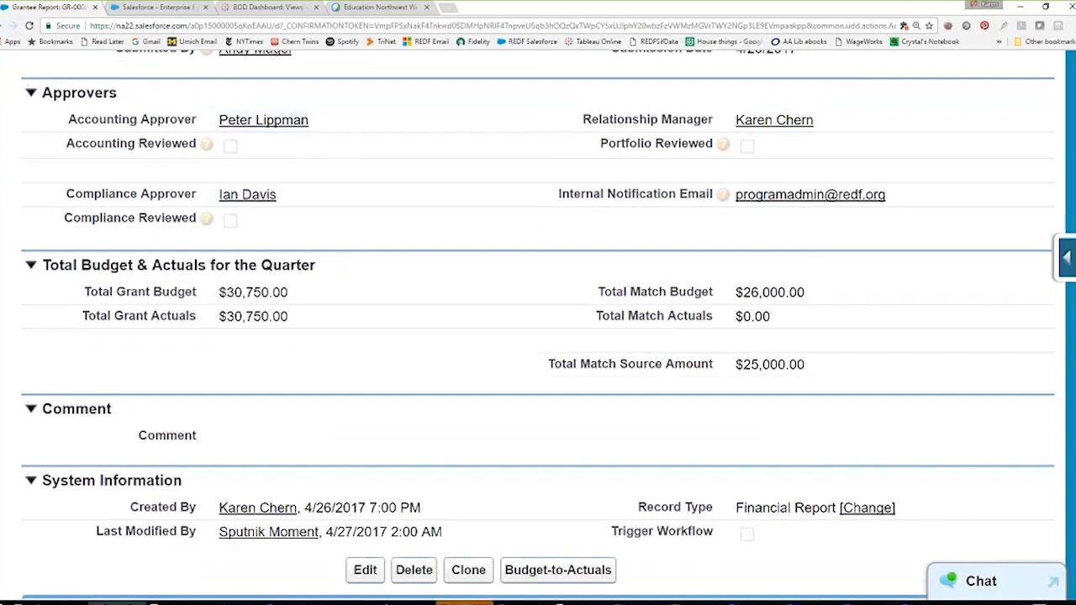
{"action": "scroll", "coordinate": [955, 221], "scroll_direction": "down", "scroll_amount": 2}
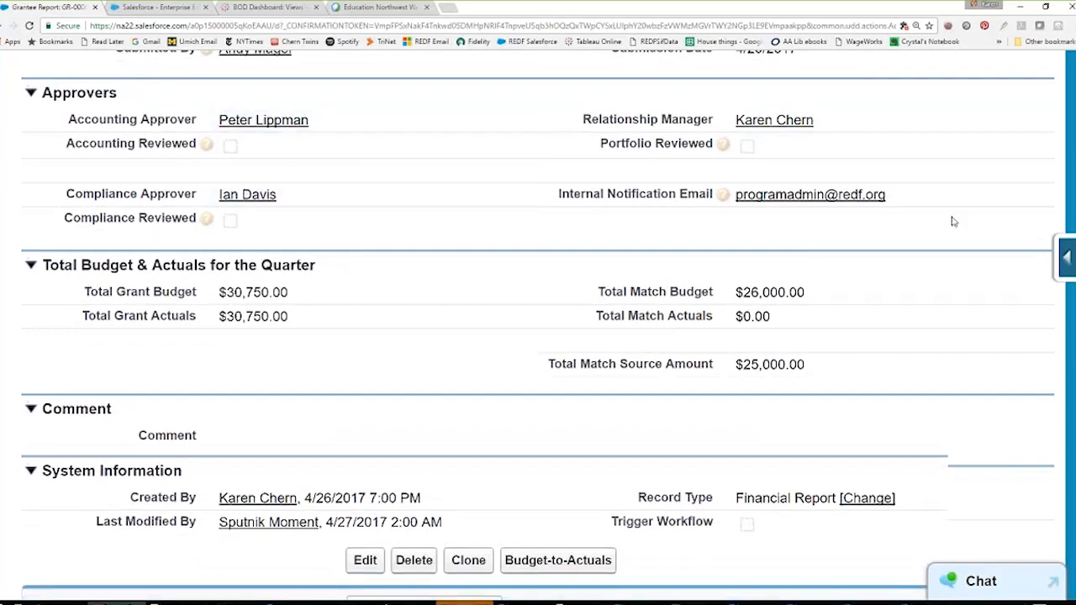
{"action": "scroll", "coordinate": [954, 221], "scroll_direction": "down", "scroll_amount": 3}
{"action": "scroll", "coordinate": [954, 221], "scroll_direction": "down", "scroll_amount": 2}
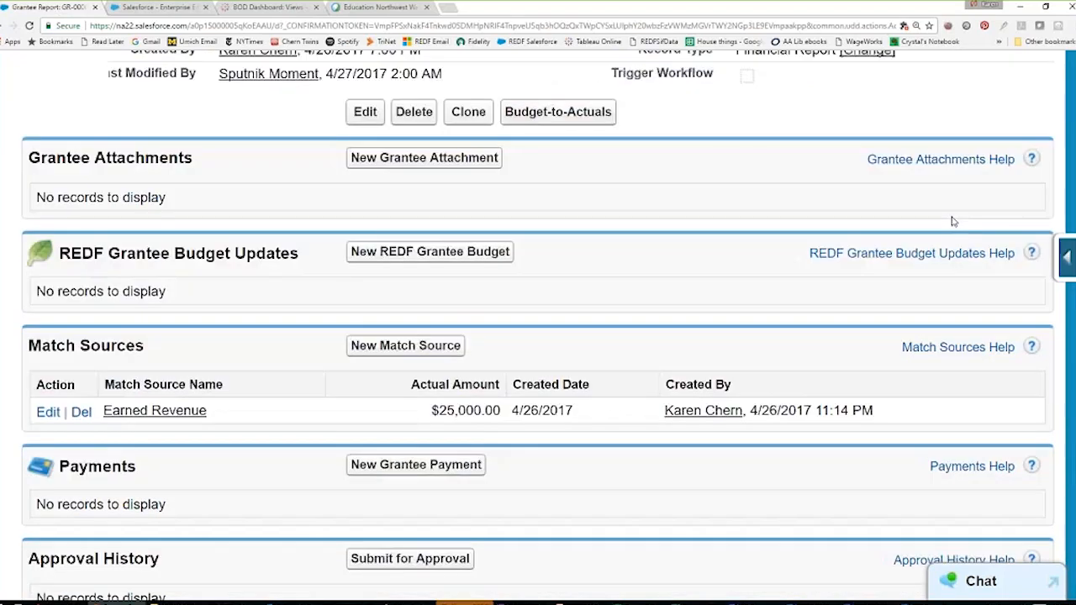
{"action": "scroll", "coordinate": [954, 221], "scroll_direction": "down", "scroll_amount": 1}
{"action": "scroll", "coordinate": [954, 221], "scroll_direction": "down", "scroll_amount": 4}
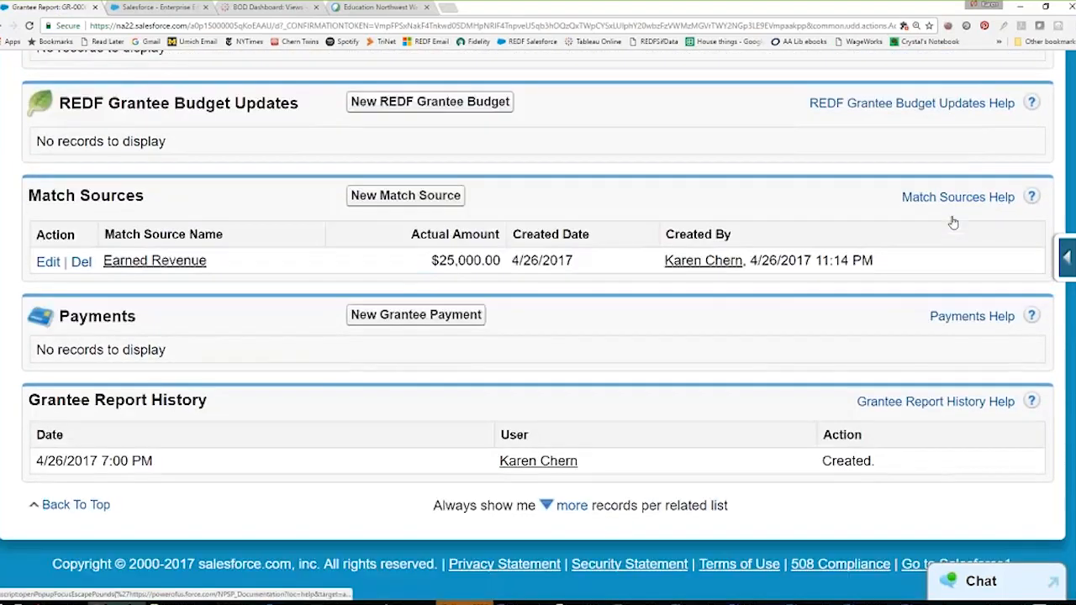
{"action": "scroll", "coordinate": [954, 221], "scroll_direction": "up", "scroll_amount": 2}
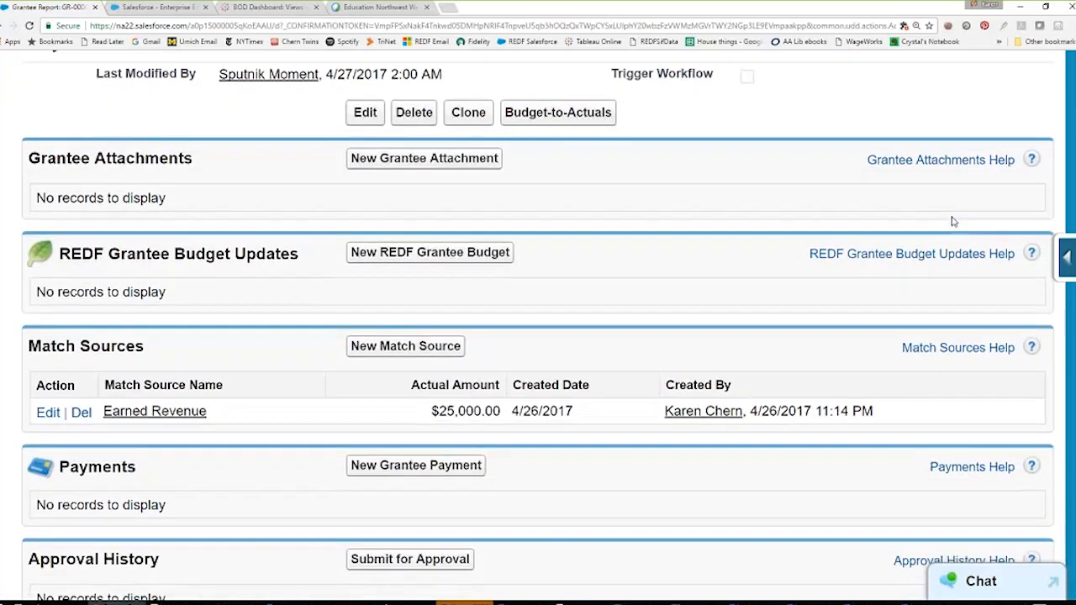
{"action": "scroll", "coordinate": [954, 221], "scroll_direction": "down", "scroll_amount": 2}
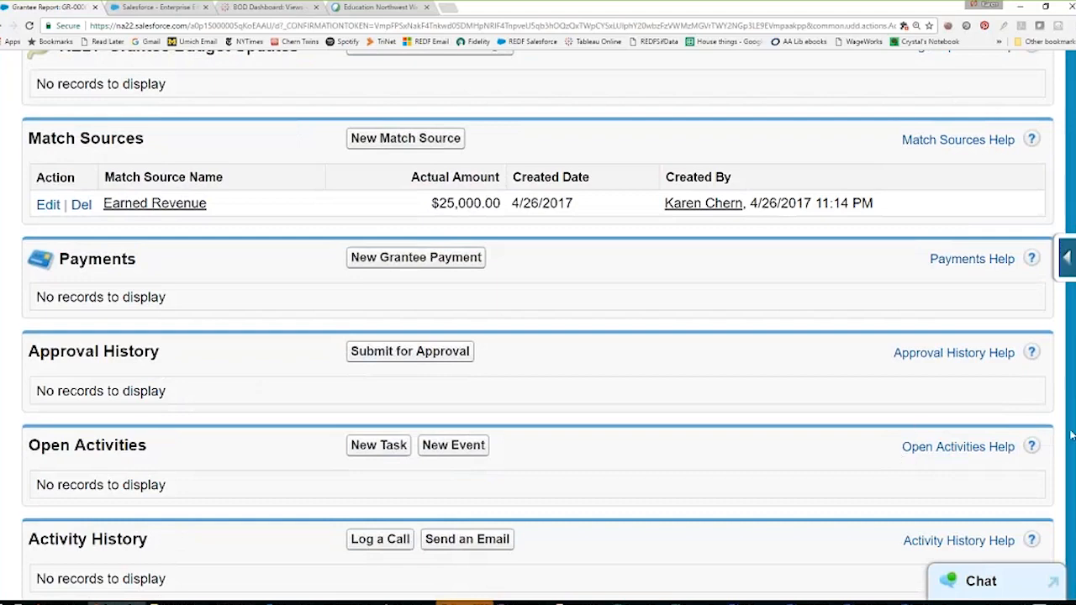
{"action": "scroll", "coordinate": [1043, 179], "scroll_direction": "up", "scroll_amount": 10}
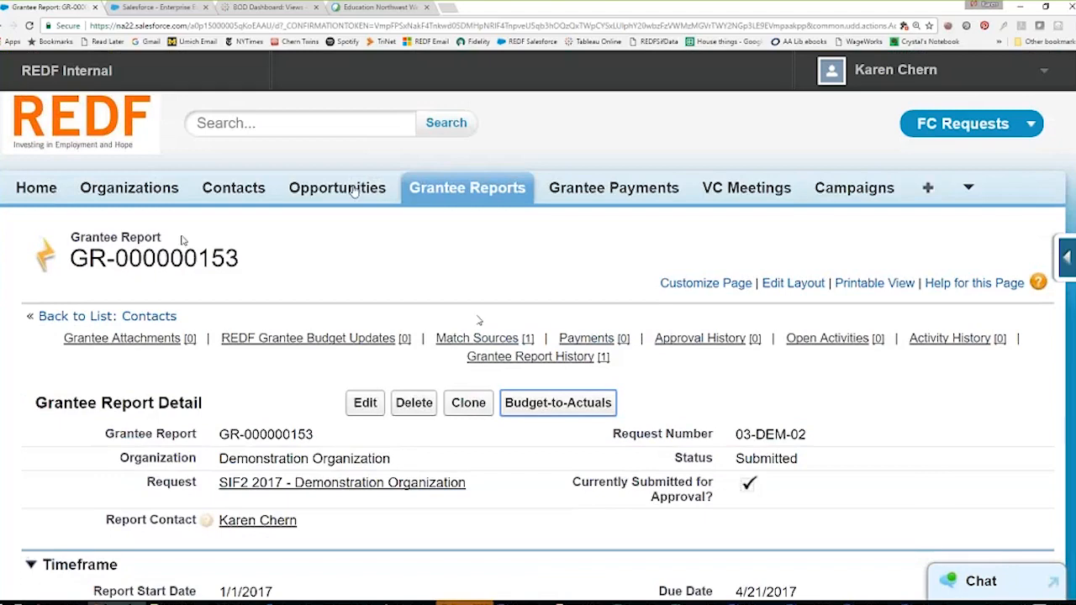
- Return to the SIF2 2017 - Demonstration Organization opportunity and open the grantee payment scheduled for 2/10/2017
{"action": "left_click", "coordinate": [10, 26]}
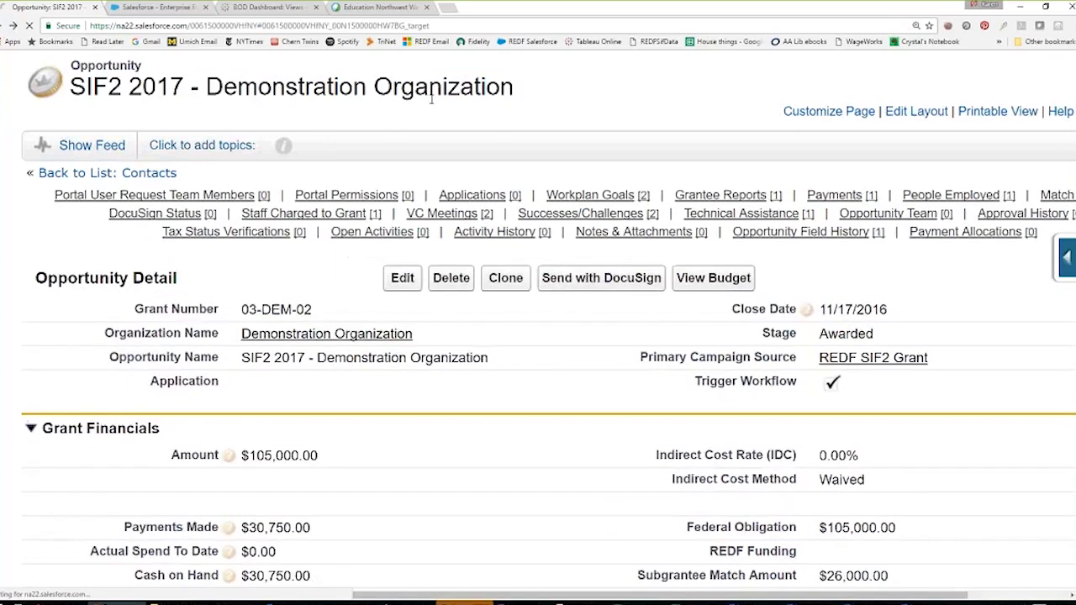
{"action": "left_click", "coordinate": [836, 223]}
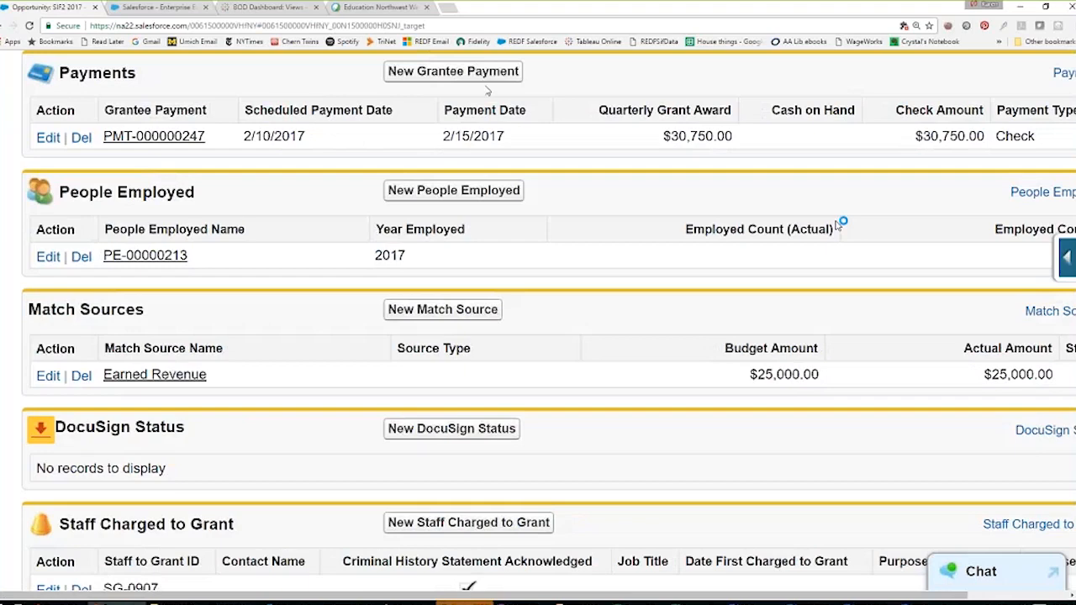
{"action": "left_click", "coordinate": [135, 137]}
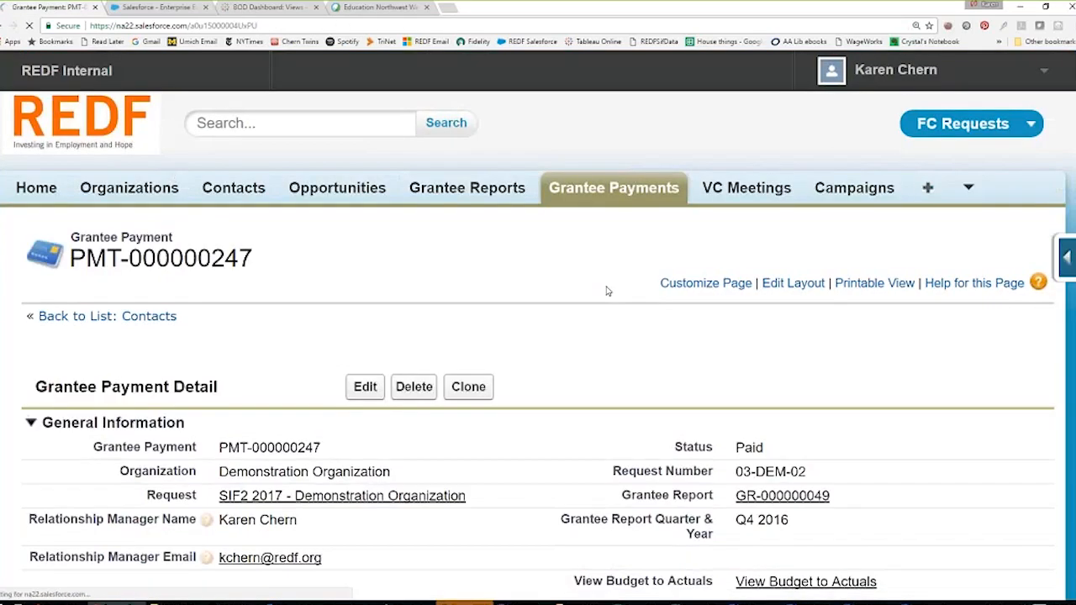
- Examine the grantee payment's general information, approvers, financials, relevant dates and approval history
{"action": "scroll", "coordinate": [978, 367], "scroll_direction": "down", "scroll_amount": 3}
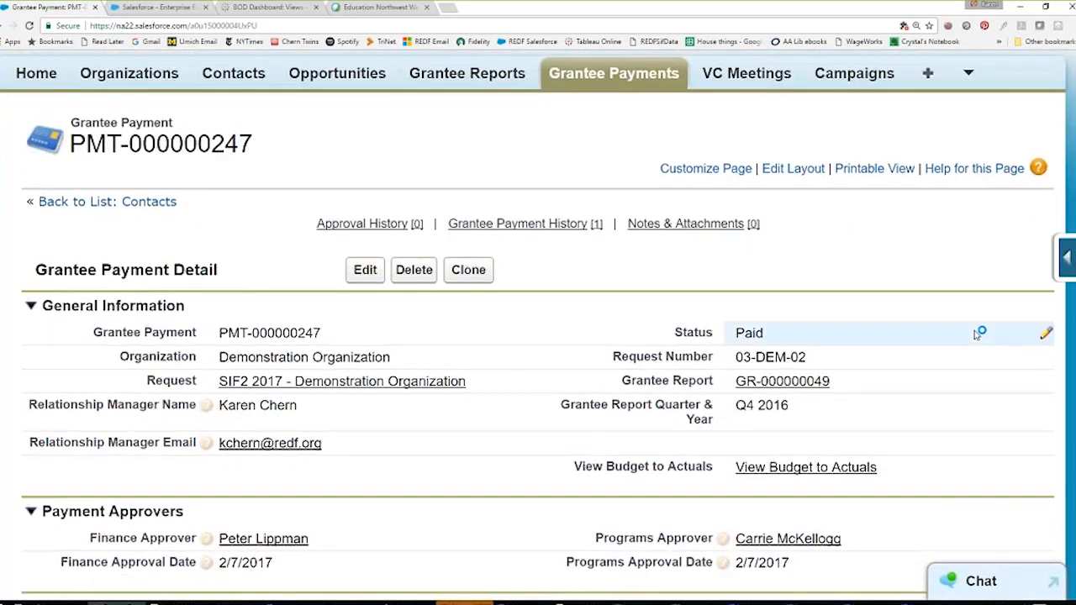
{"action": "scroll", "coordinate": [978, 319], "scroll_direction": "down", "scroll_amount": 1}
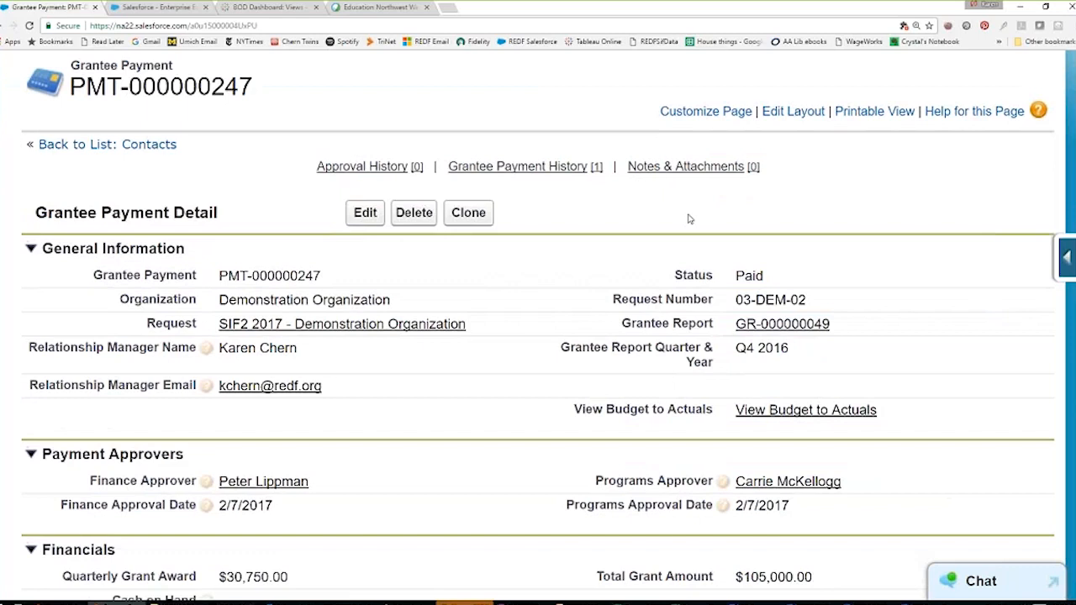
{"action": "scroll", "coordinate": [689, 219], "scroll_direction": "down", "scroll_amount": 1}
{"action": "scroll", "coordinate": [689, 219], "scroll_direction": "down", "scroll_amount": 5}
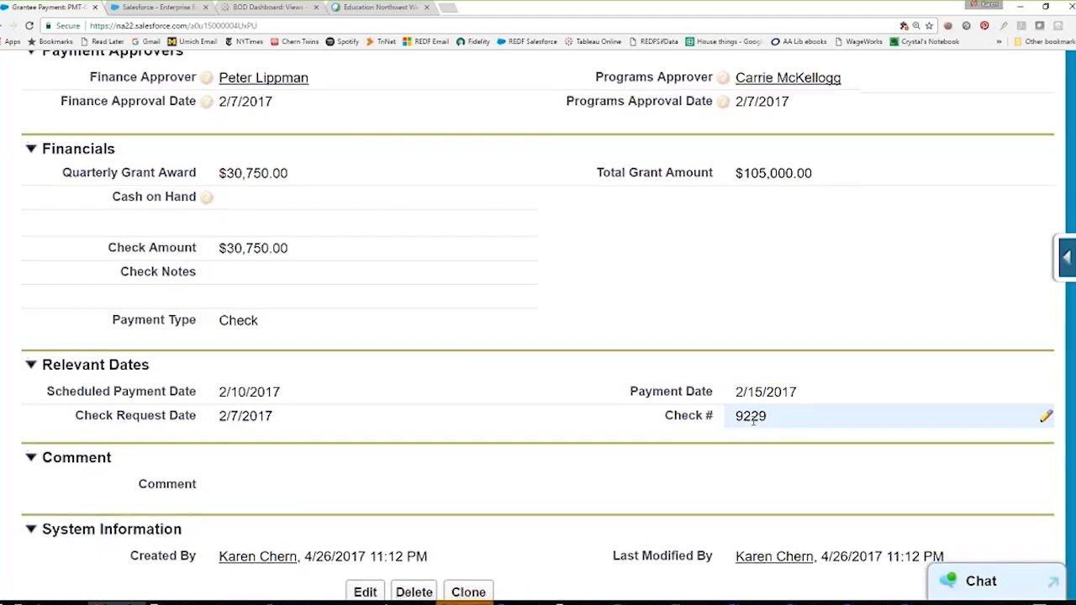
{"action": "scroll", "coordinate": [866, 304], "scroll_direction": "down", "scroll_amount": 2}
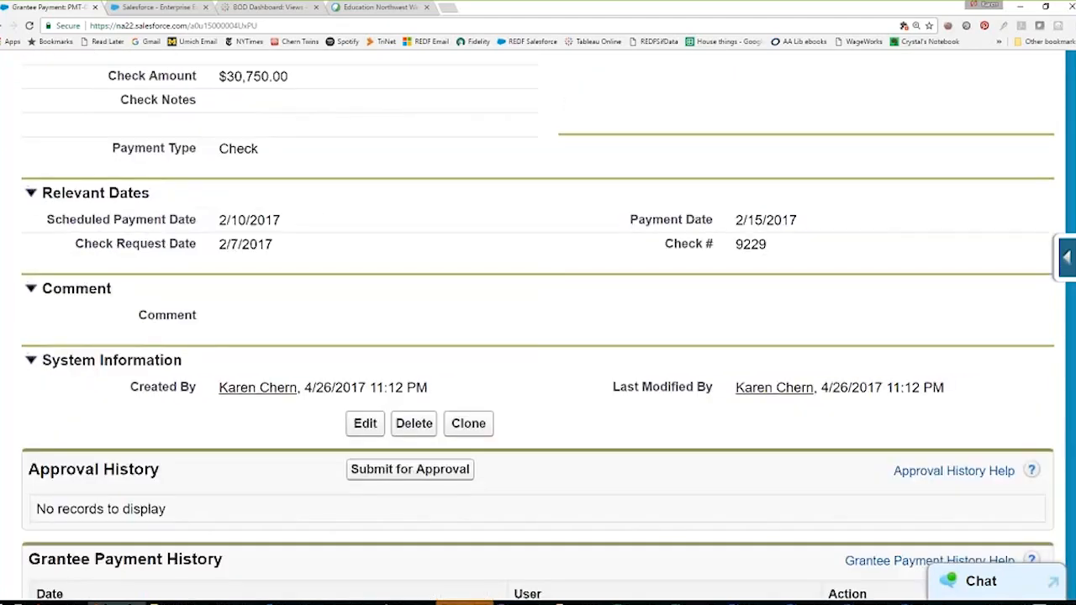
{"action": "scroll", "coordinate": [846, 308], "scroll_direction": "up", "scroll_amount": 1}
- Go back to the opportunity's payments list, reopen the same grantee payment, and review its approvers, financials and payment dates
{"action": "key", "text": "alt+Left"}
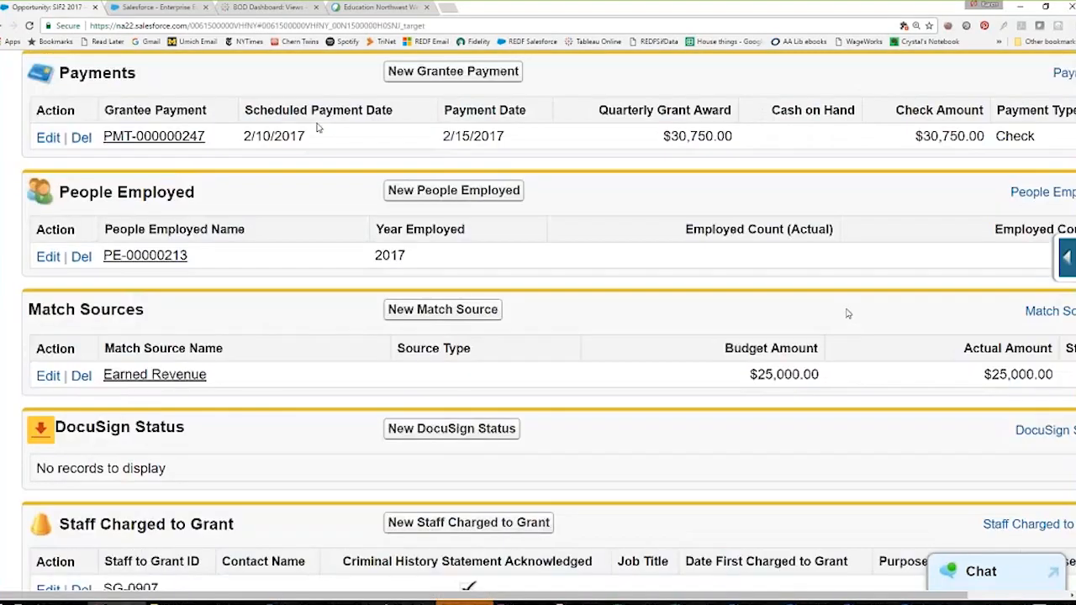
{"action": "left_click", "coordinate": [192, 144]}
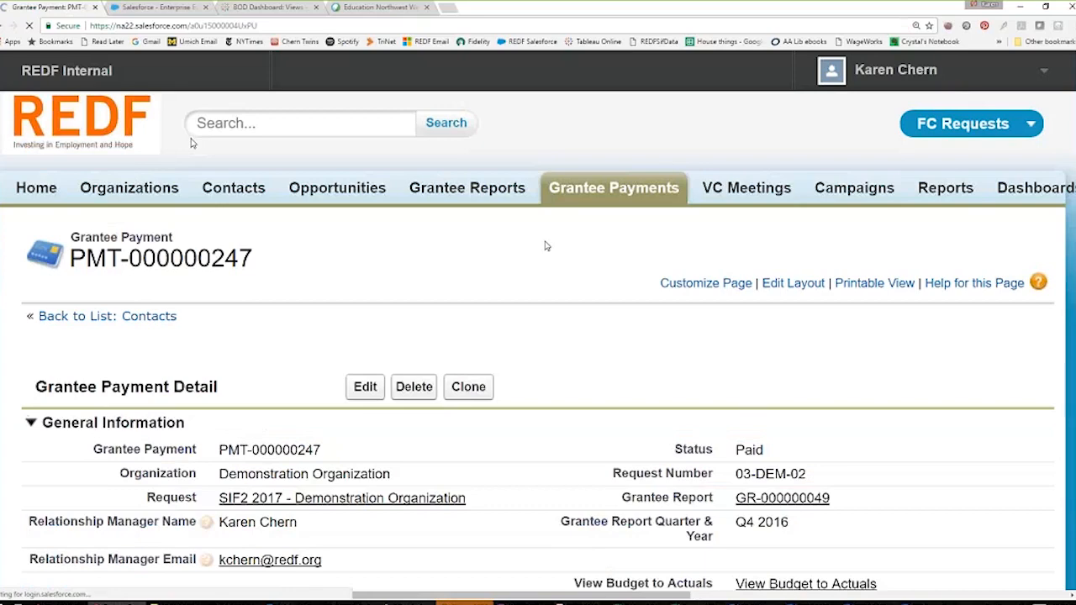
{"action": "scroll", "coordinate": [557, 269], "scroll_direction": "down", "scroll_amount": 2}
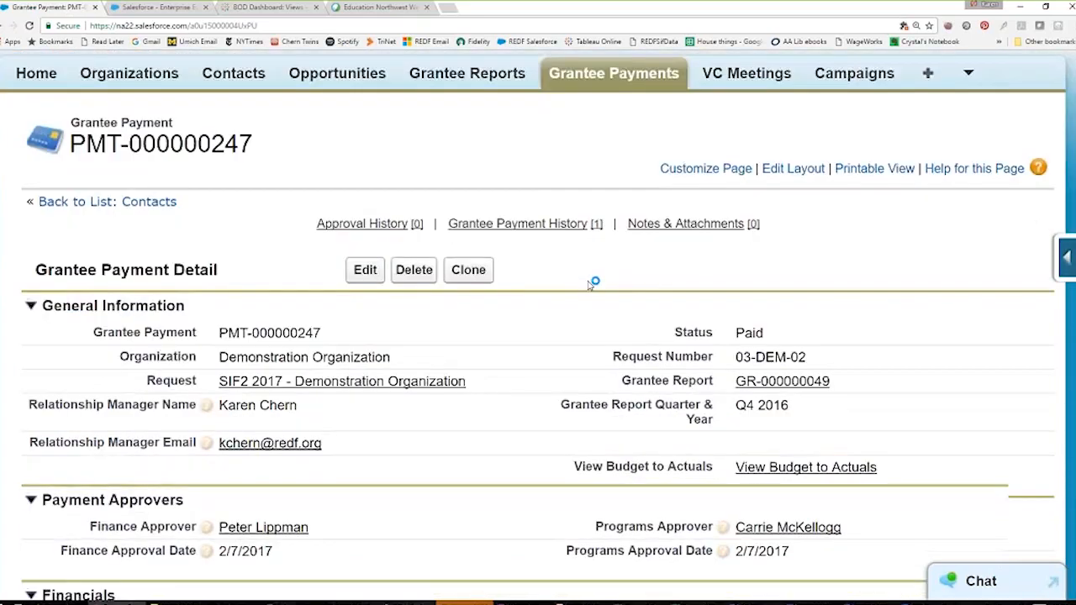
{"action": "scroll", "coordinate": [592, 284], "scroll_direction": "down", "scroll_amount": 2}
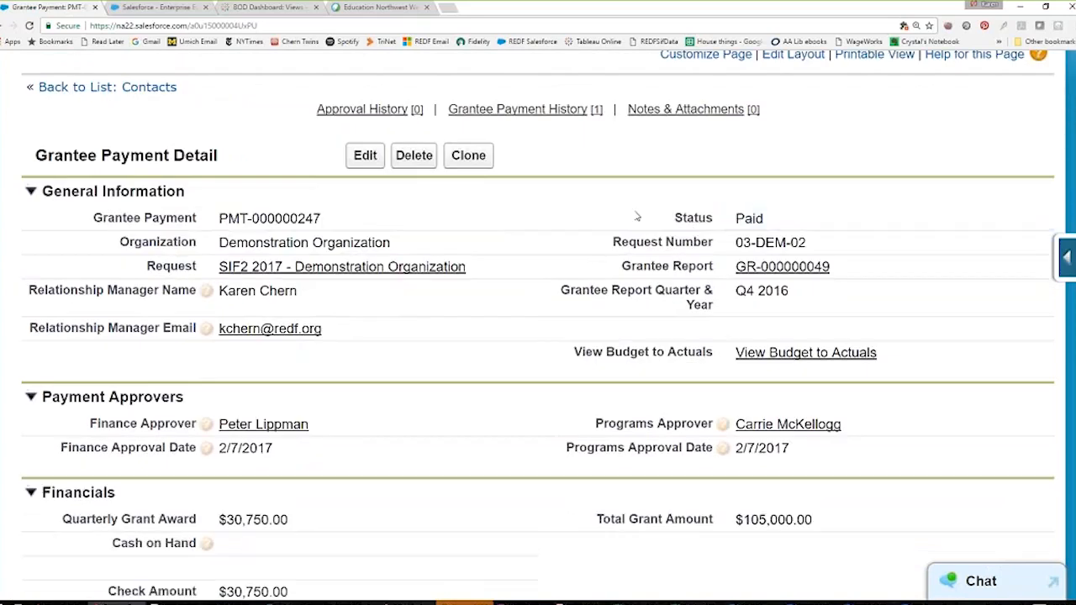
{"action": "scroll", "coordinate": [272, 423], "scroll_direction": "down", "scroll_amount": 3}
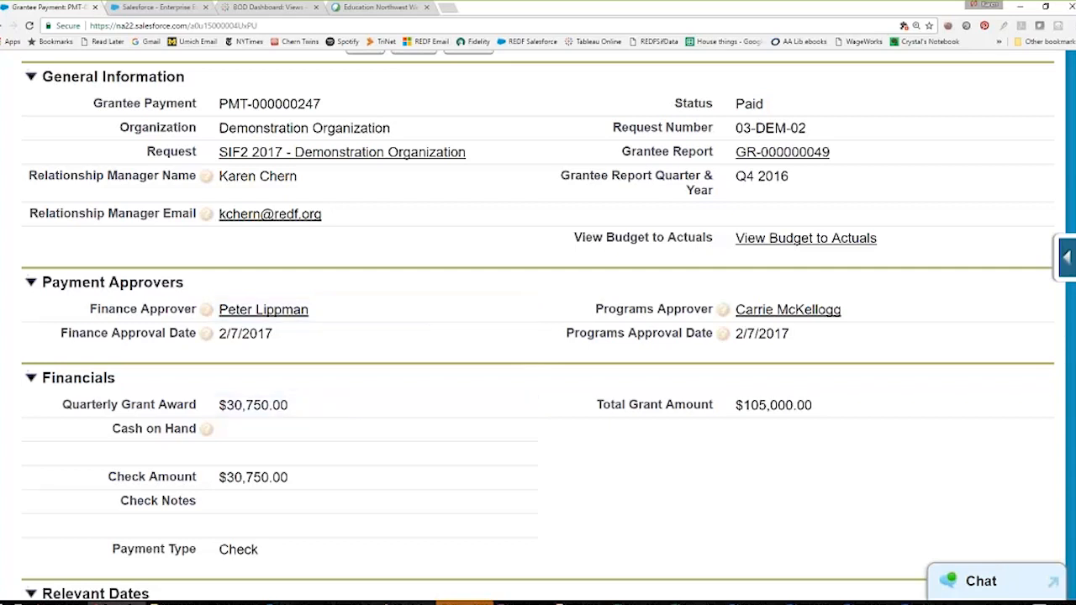
{"action": "scroll", "coordinate": [356, 358], "scroll_direction": "down", "scroll_amount": 4}
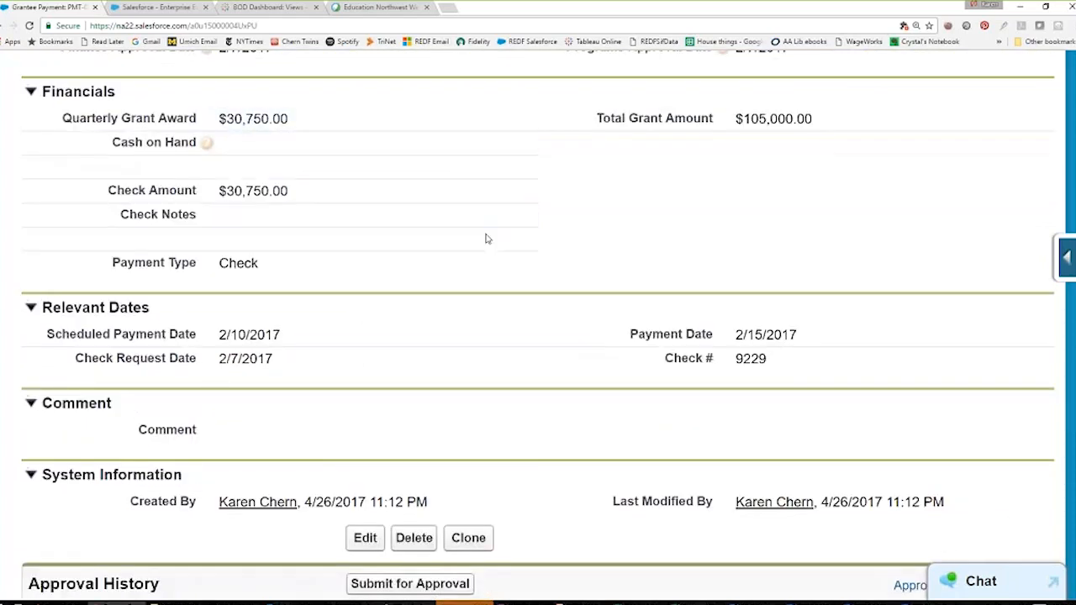
{"action": "scroll", "coordinate": [486, 237], "scroll_direction": "up", "scroll_amount": 1}
{"action": "scroll", "coordinate": [486, 239], "scroll_direction": "up", "scroll_amount": 2}
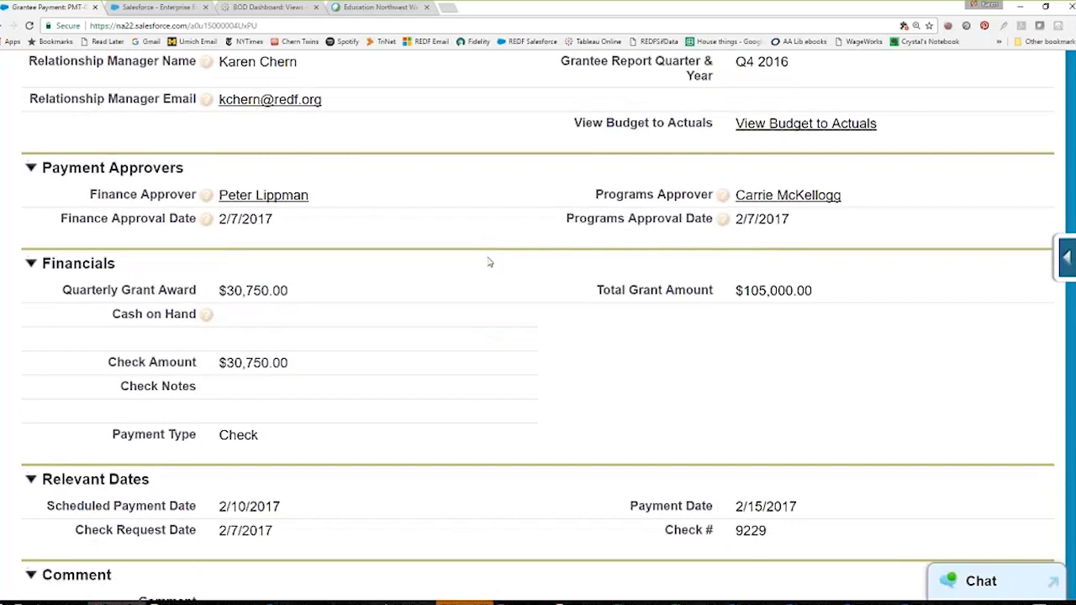
{"action": "scroll", "coordinate": [485, 264], "scroll_direction": "up", "scroll_amount": 1}
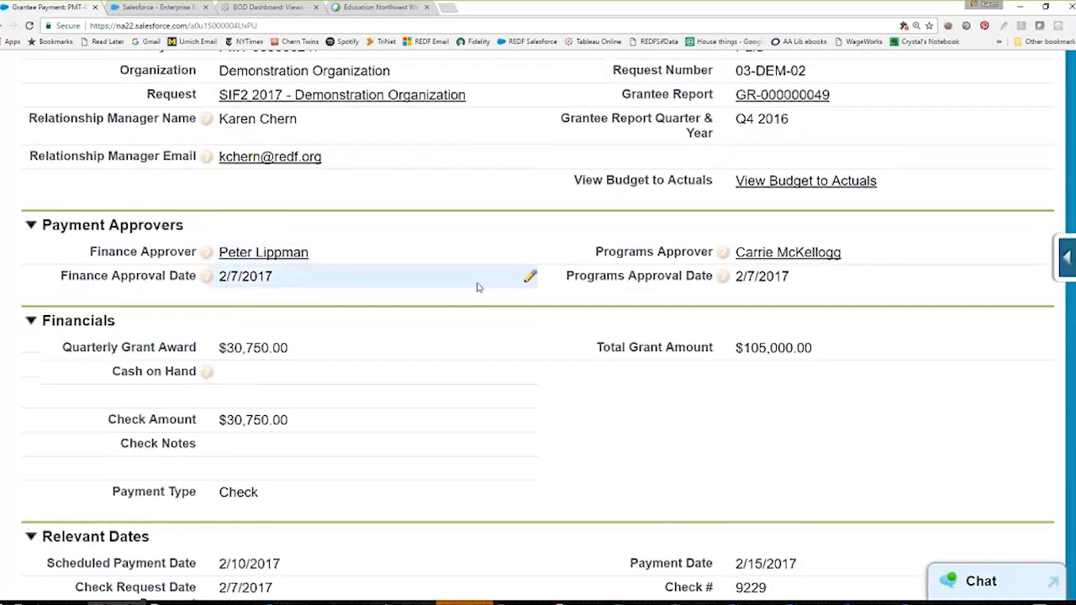